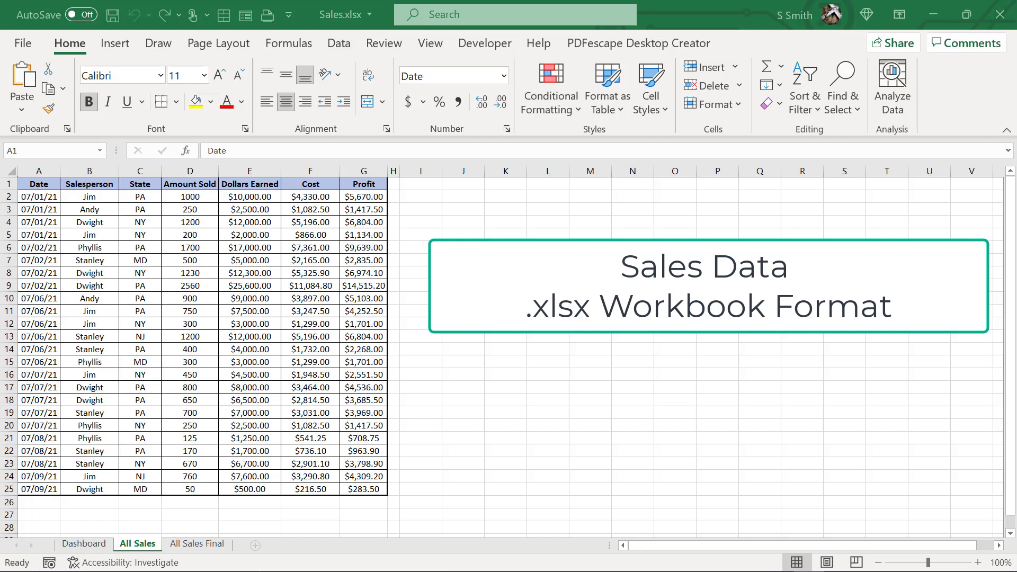
Step: Close Sales.xlsx, then on the From Excel sheet import Sales.xlsx via Get Data > From Workbook
left_click(1000, 14)
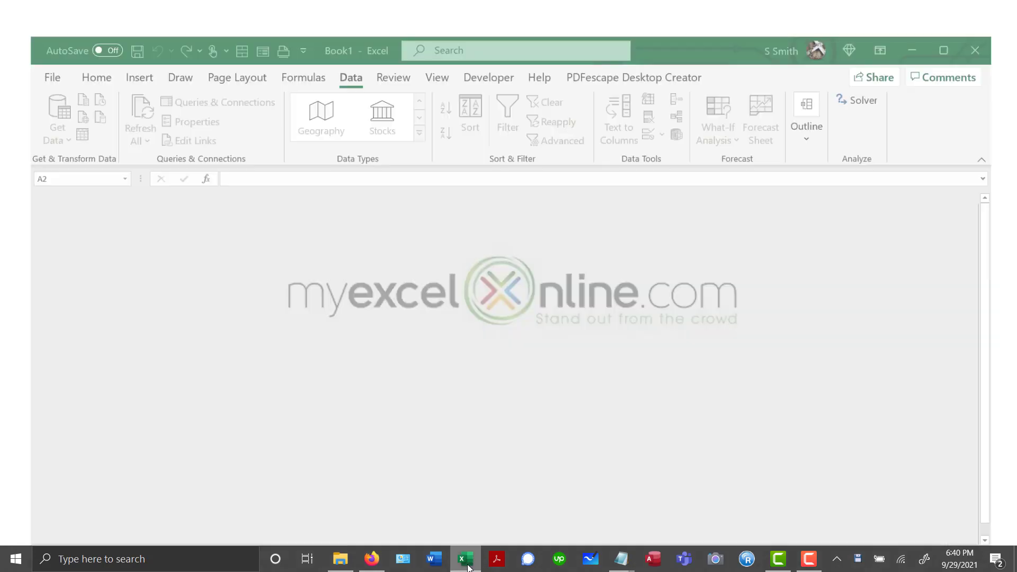
key("ctrl+Page_Up")
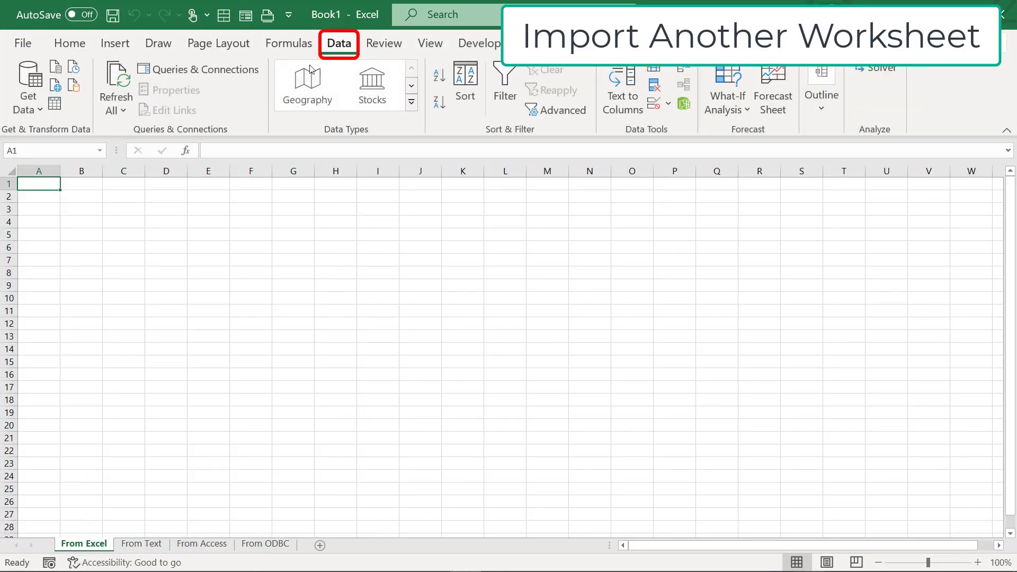
left_click(28, 88)
mouse_move(45, 143)
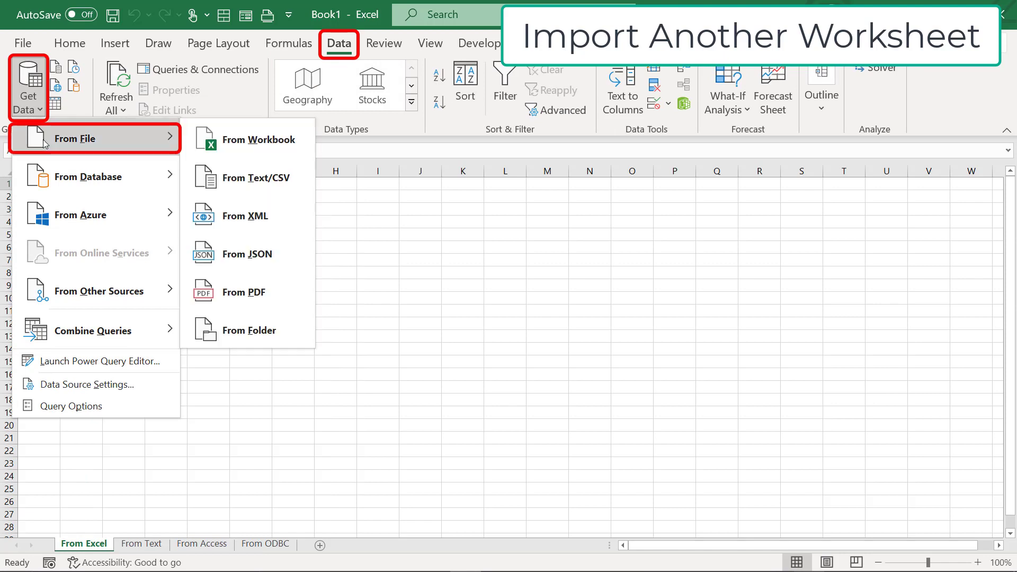
left_click(247, 144)
left_click(223, 104)
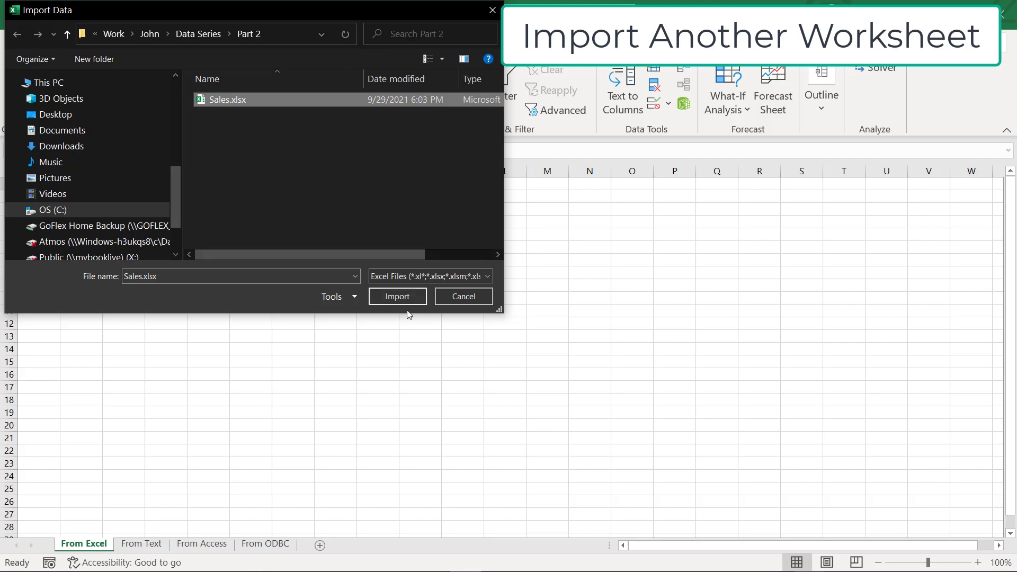
left_click(397, 297)
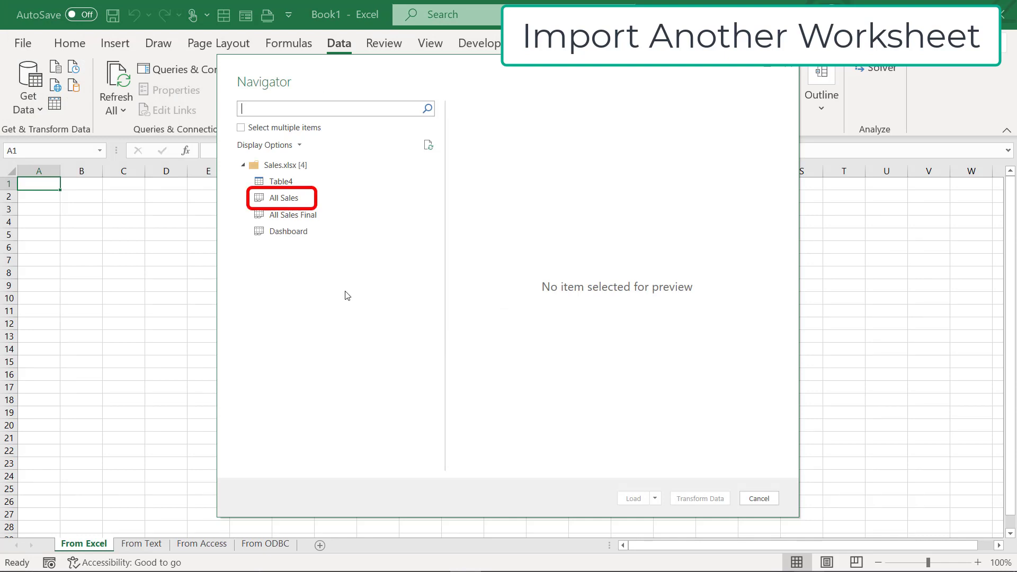
Step: Select All Sales in Navigator and load it as a table into the existing worksheet at $A$1
left_click(295, 203)
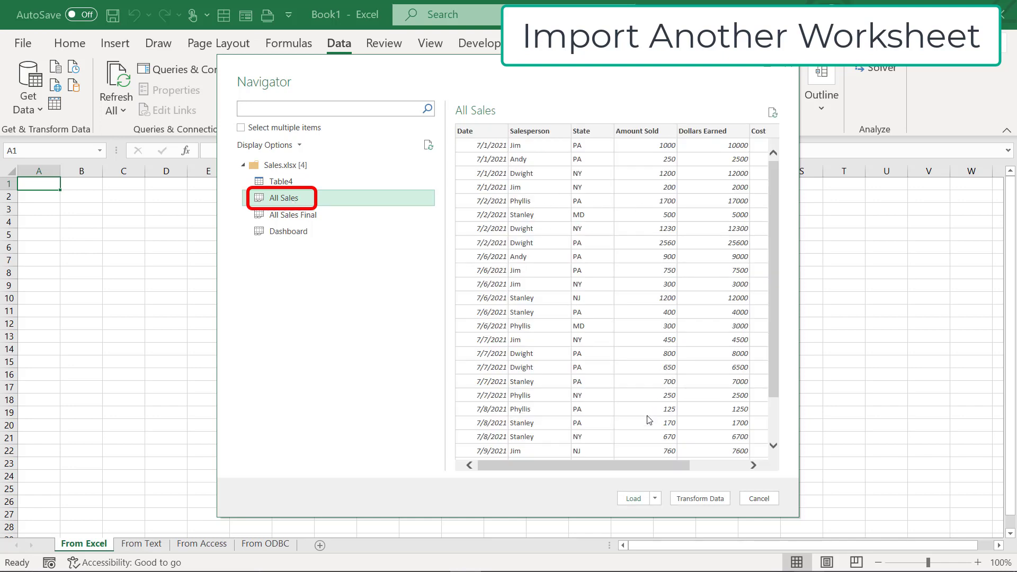
left_click_drag(646, 465, 721, 466)
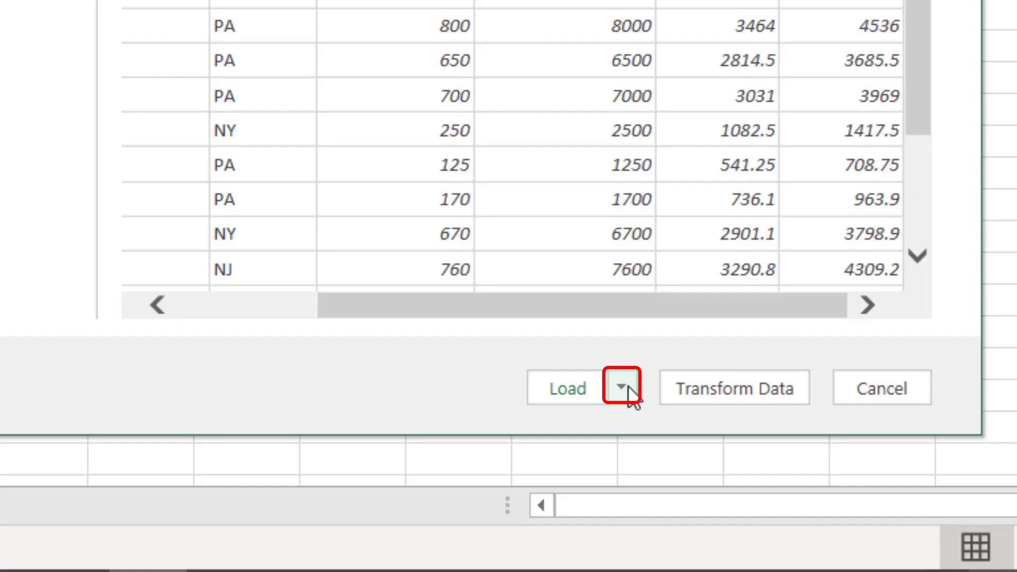
left_click(655, 499)
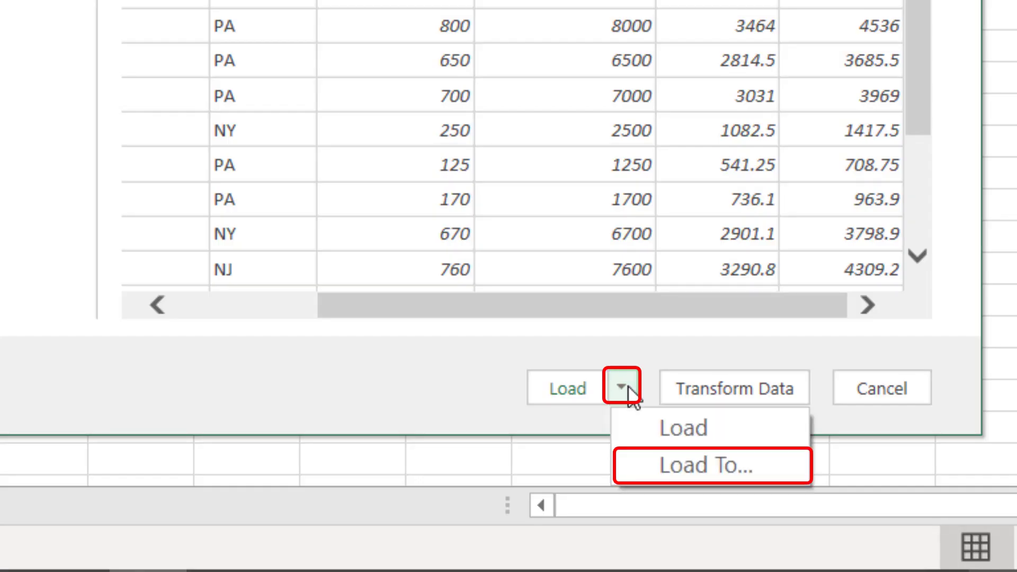
left_click(675, 460)
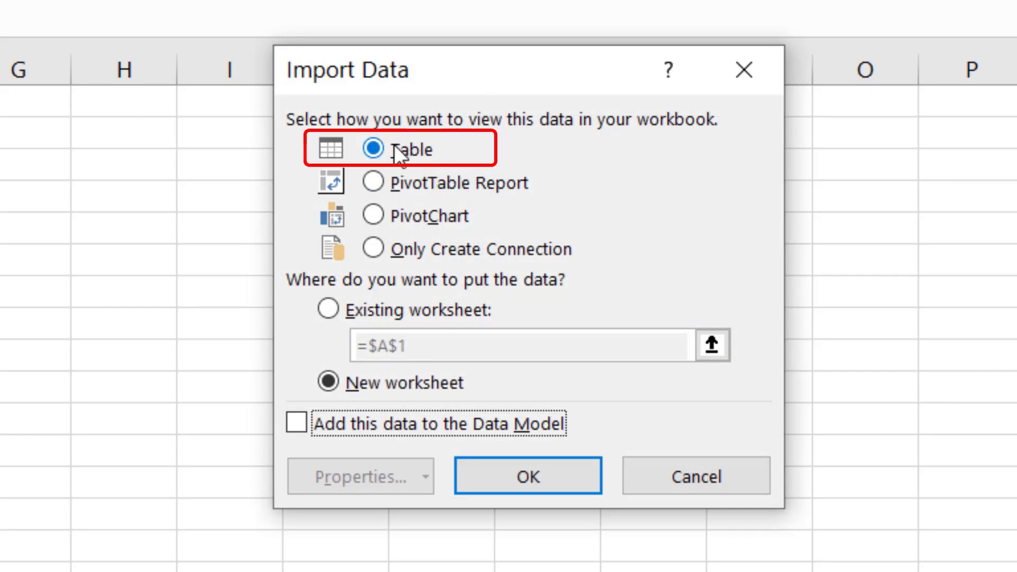
left_click(331, 318)
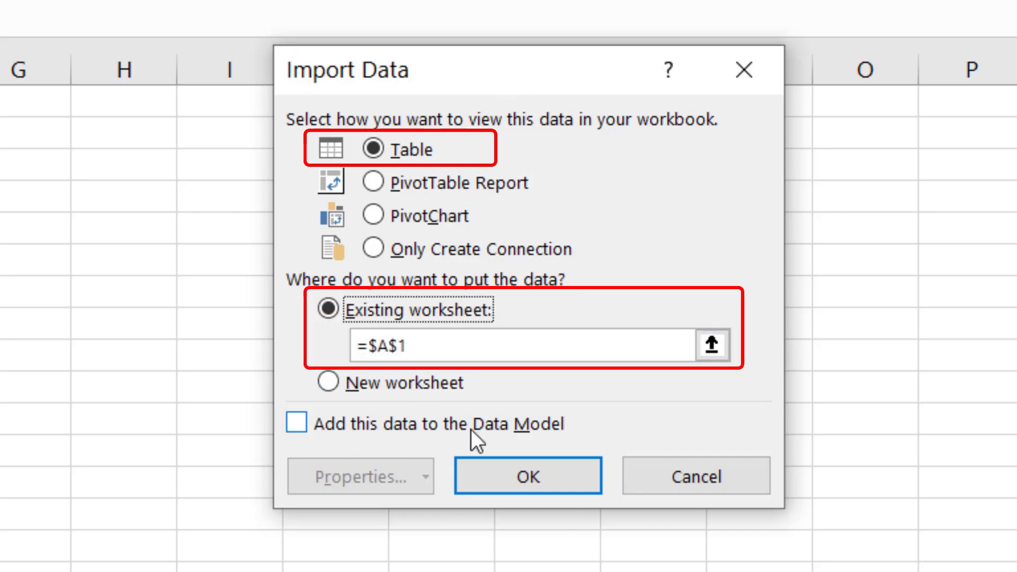
Step: Confirm the Import Data settings to load the All Sales table at A1
left_click(549, 472)
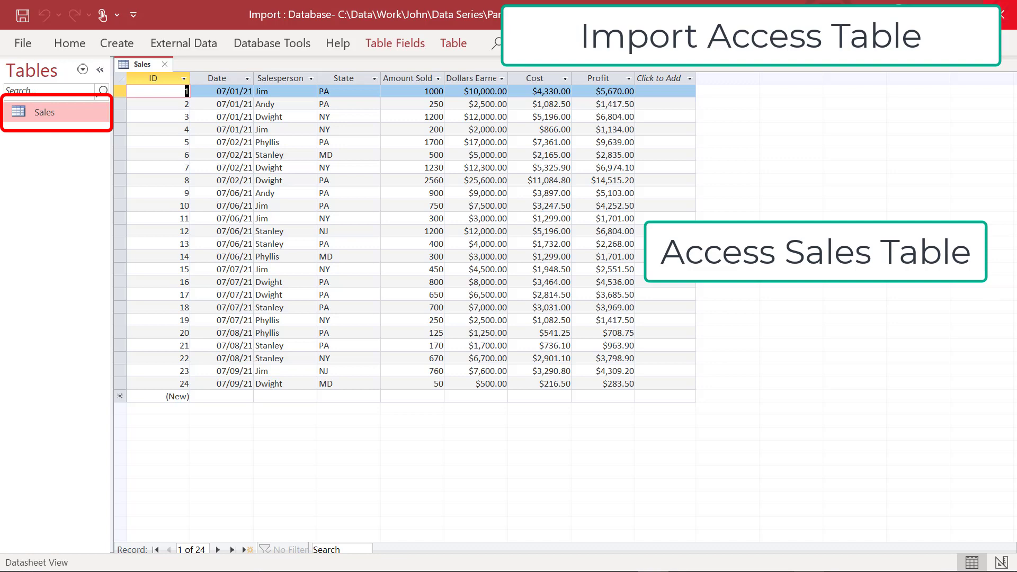
Step: Close Access and import Import.accdb via Get Data > From Database > From Microsoft Access Database
left_click(1003, 14)
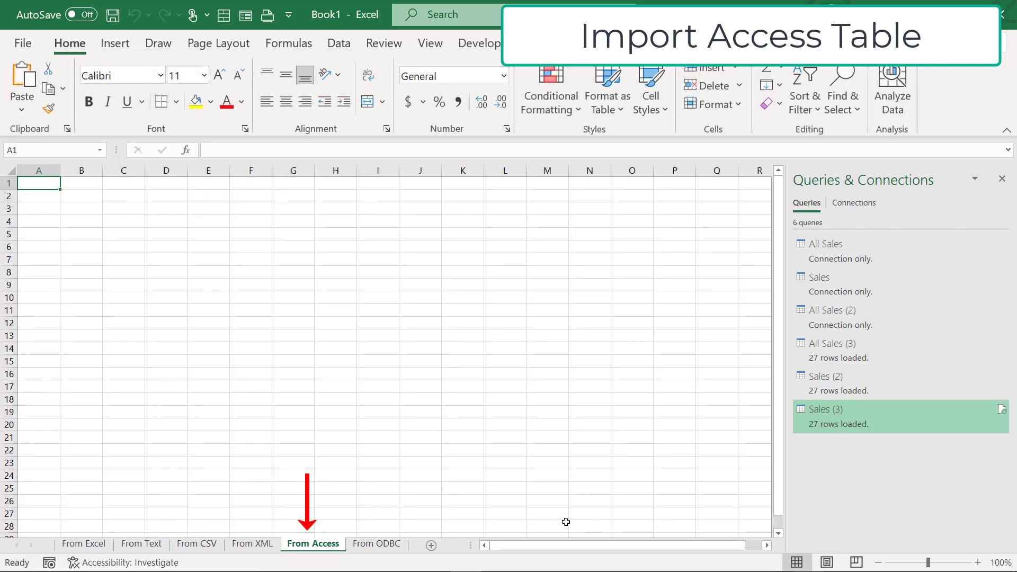
left_click(340, 45)
left_click(40, 112)
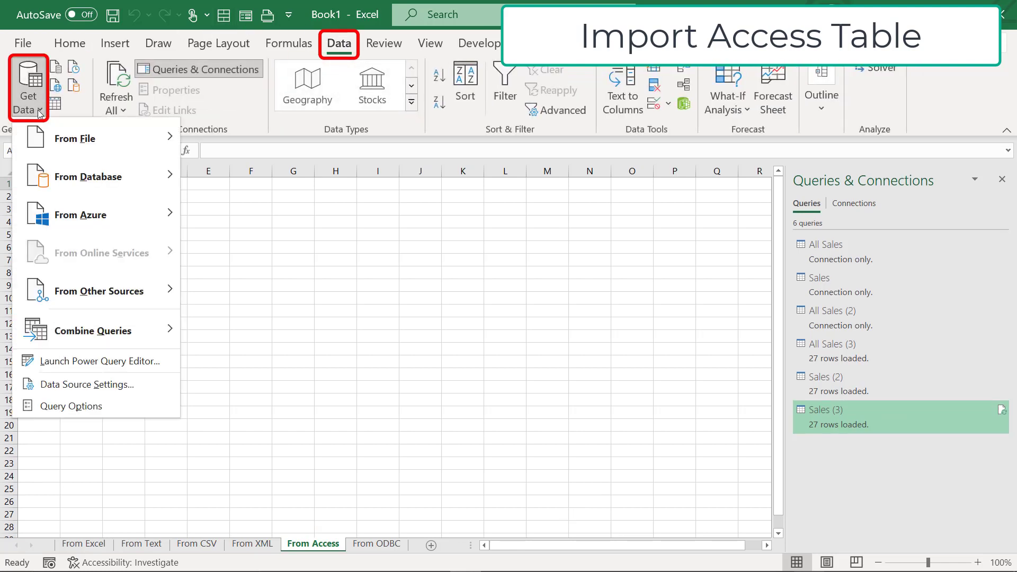
mouse_move(58, 189)
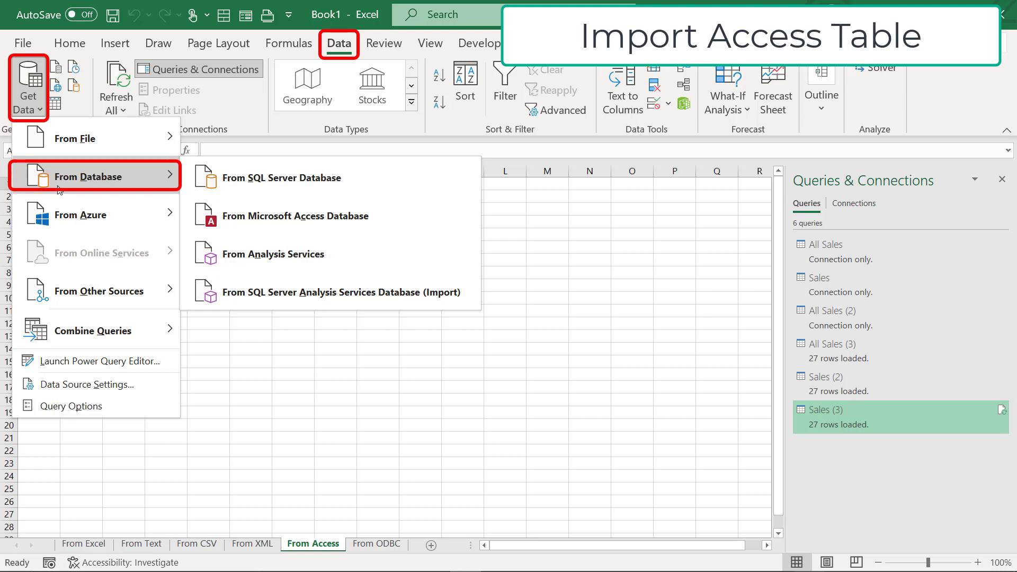
left_click(312, 233)
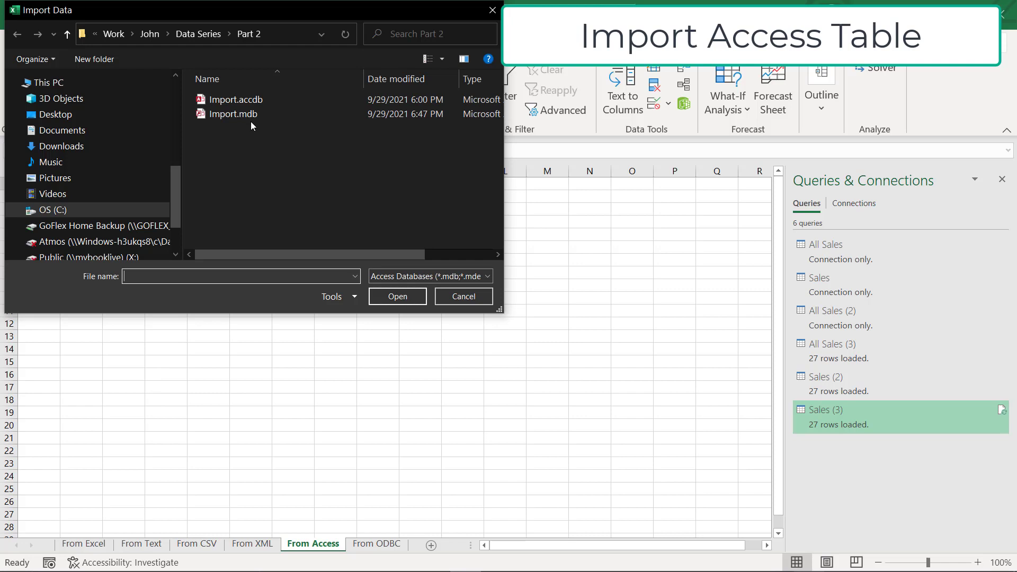
left_click(249, 100)
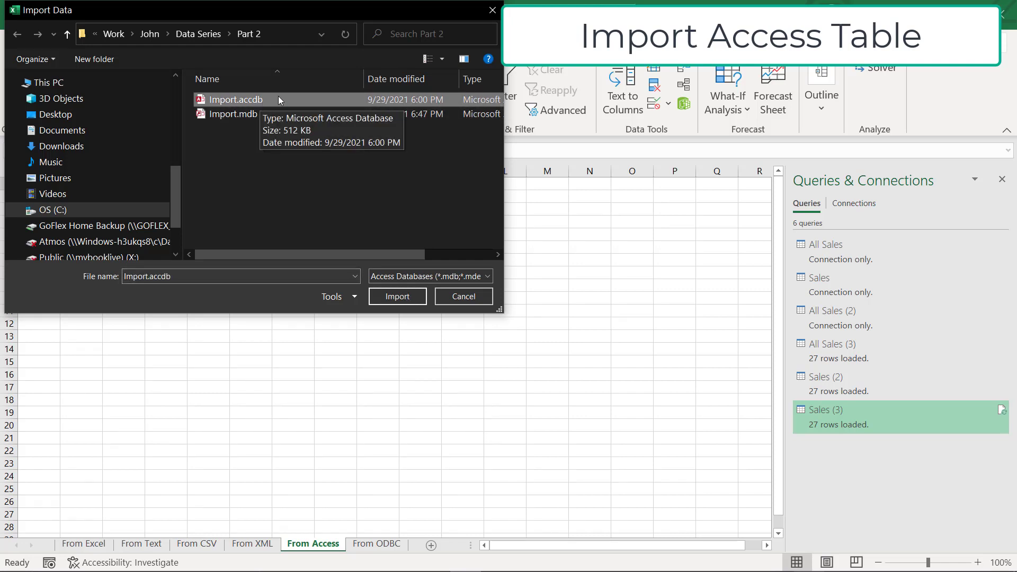
left_click(393, 296)
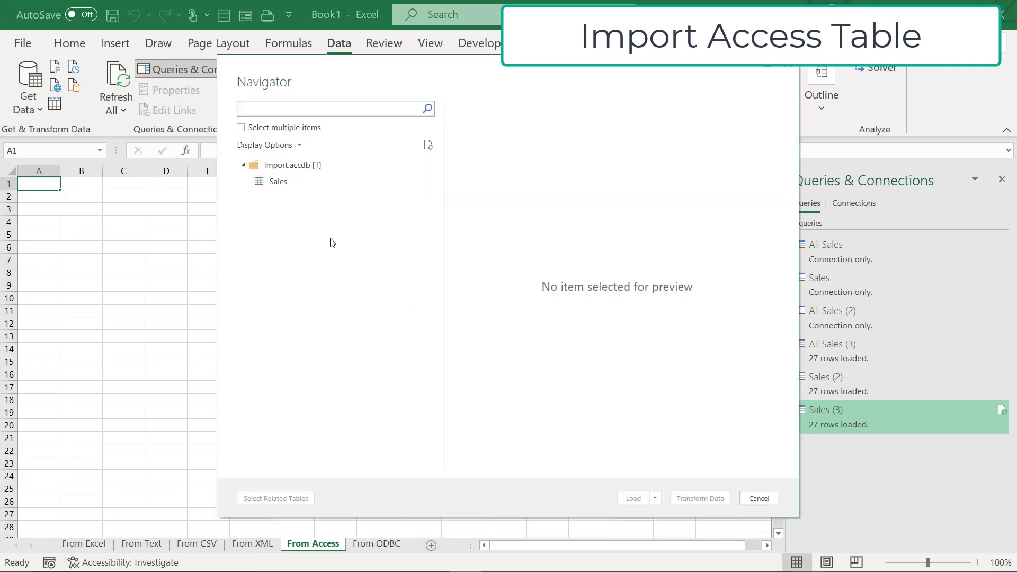
Step: Select the Sales table and load it into the sheet at A1
left_click(281, 182)
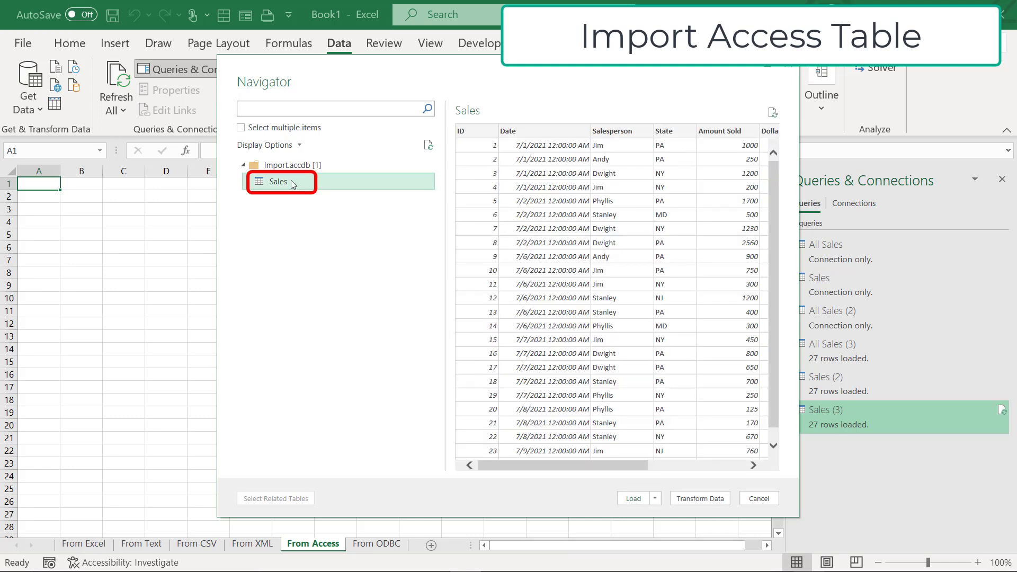
left_click(656, 498)
left_click(671, 532)
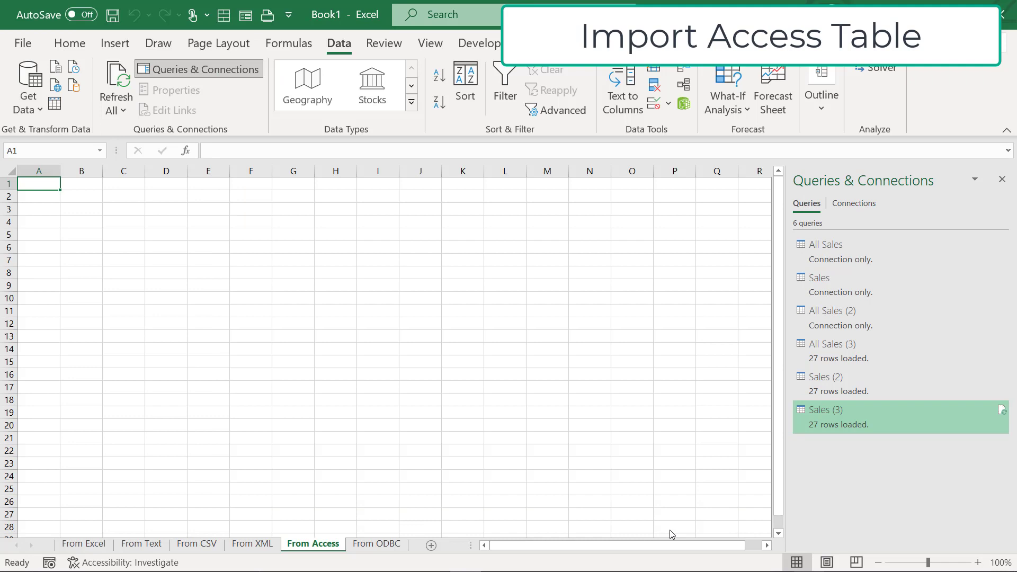
left_click(498, 333)
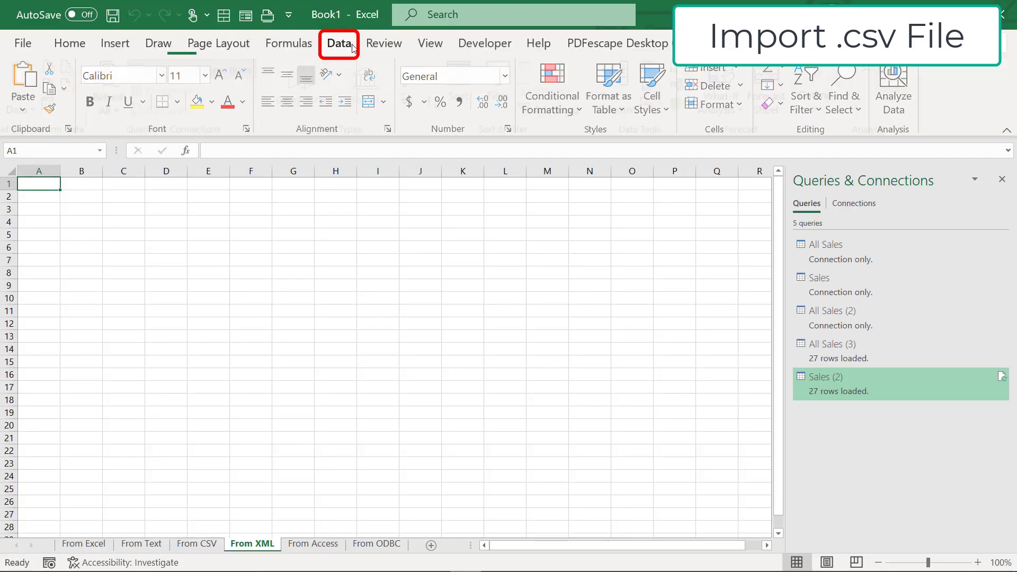
Step: Import Sales.csv via From Text/CSV and load it as a table at A1
left_click(339, 43)
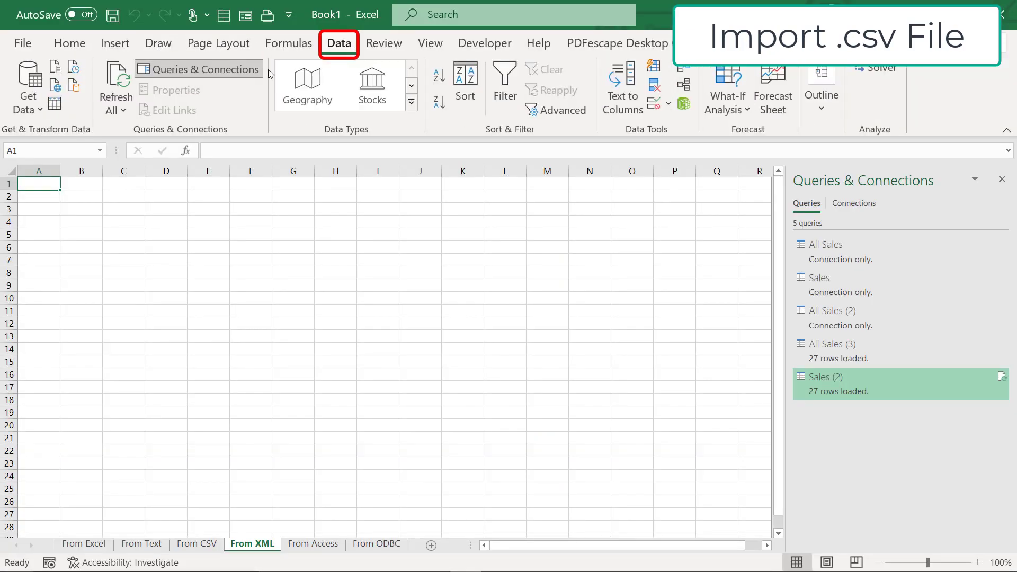
left_click(28, 96)
mouse_move(65, 144)
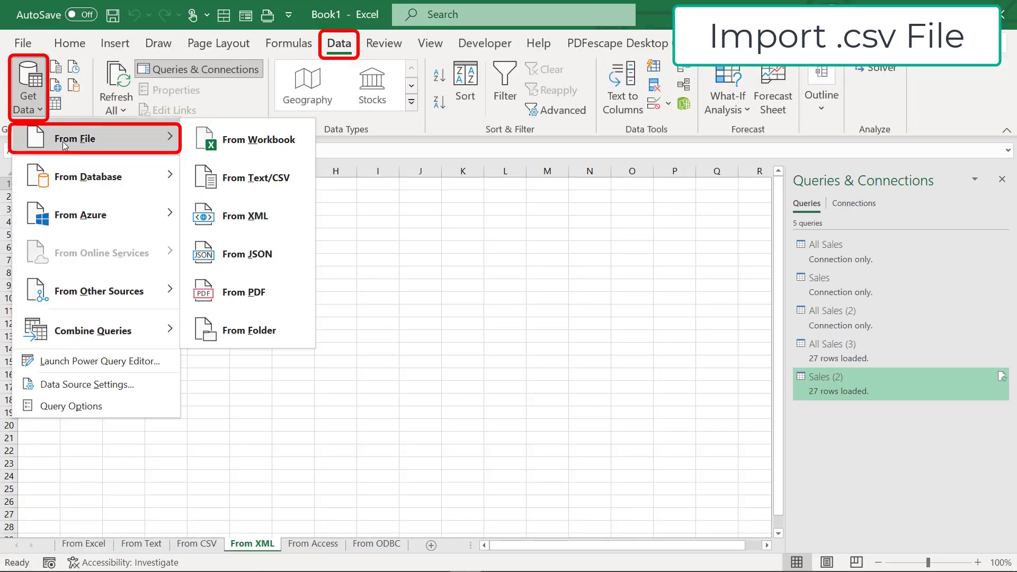
left_click(246, 179)
left_click(241, 104)
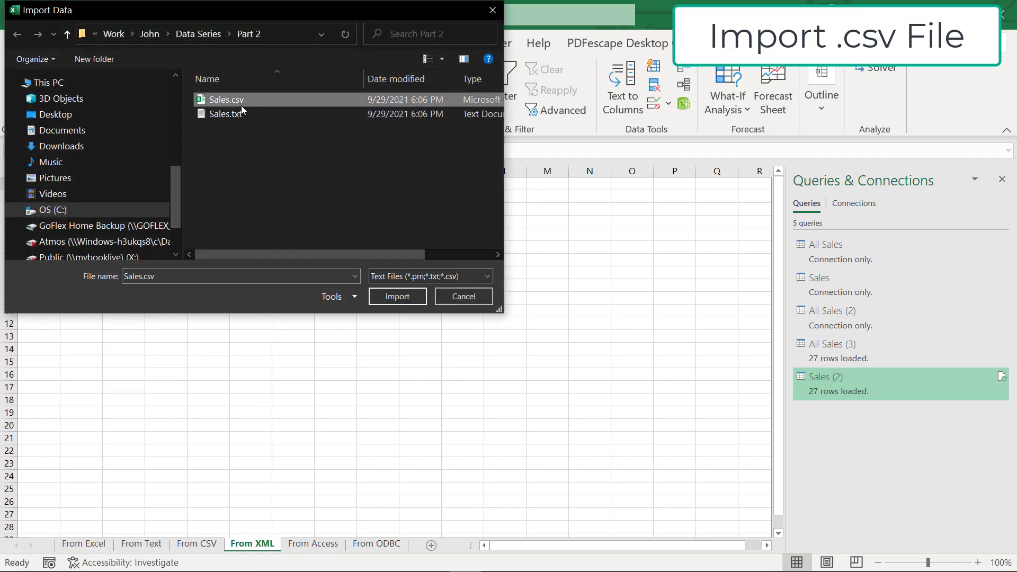
left_click(387, 299)
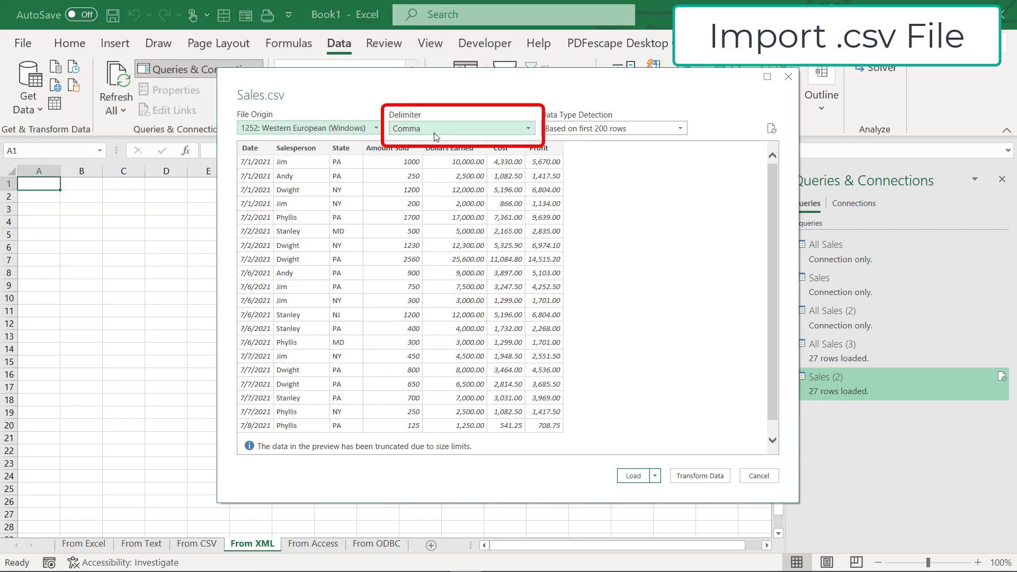
left_click(657, 475)
left_click(652, 504)
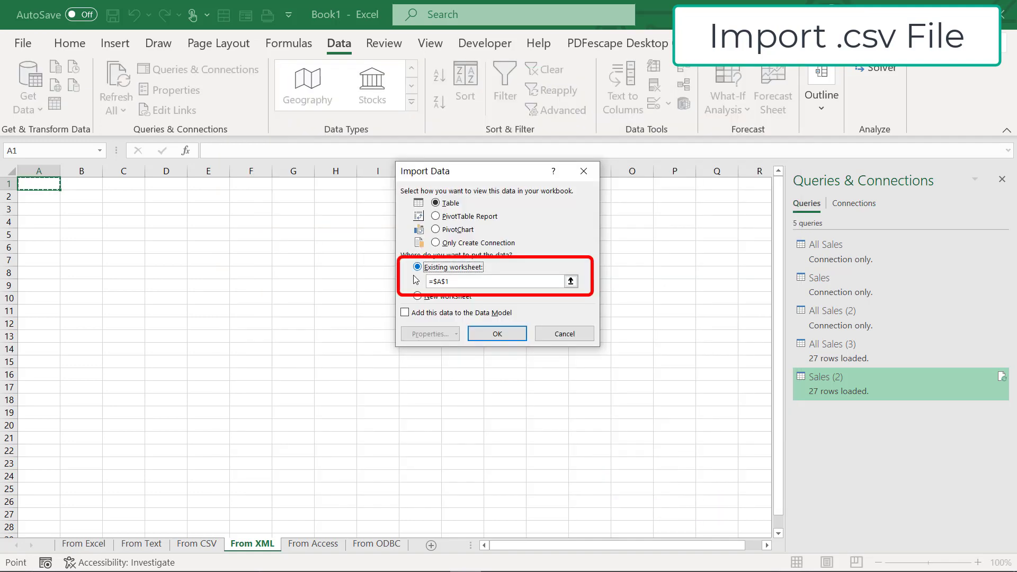
left_click(517, 337)
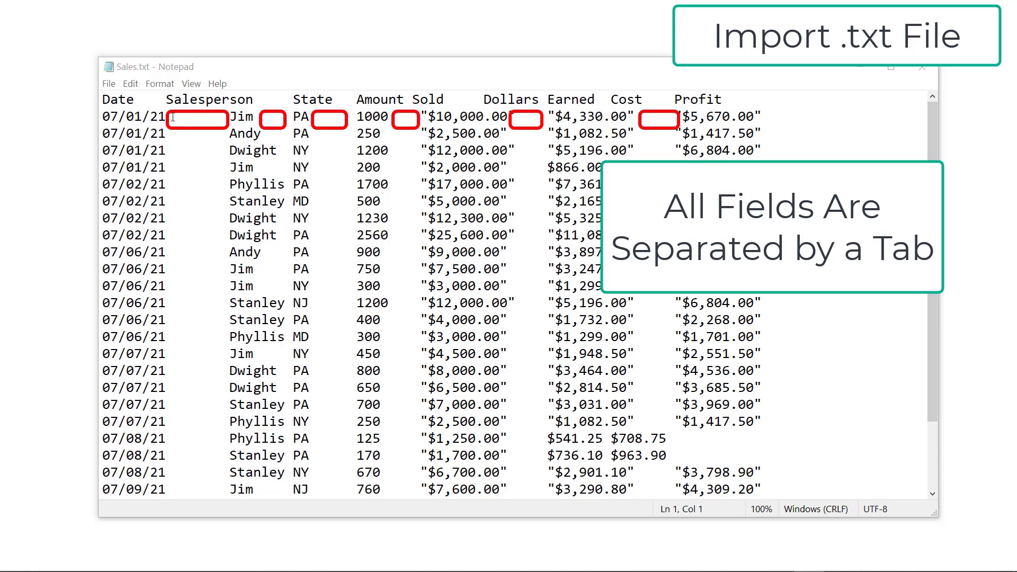
Step: Select the tab character between the date and salesperson on line 2 of Sales.txt
left_click_drag(173, 118, 214, 116)
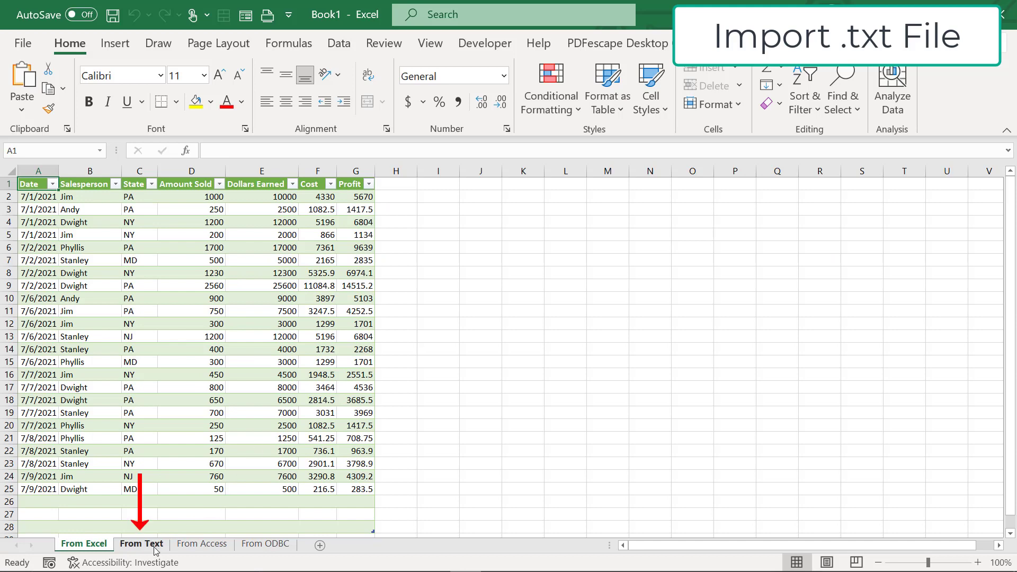
Step: On the From Text sheet, import Sales.txt via Get Data > From Text/CSV
left_click(146, 544)
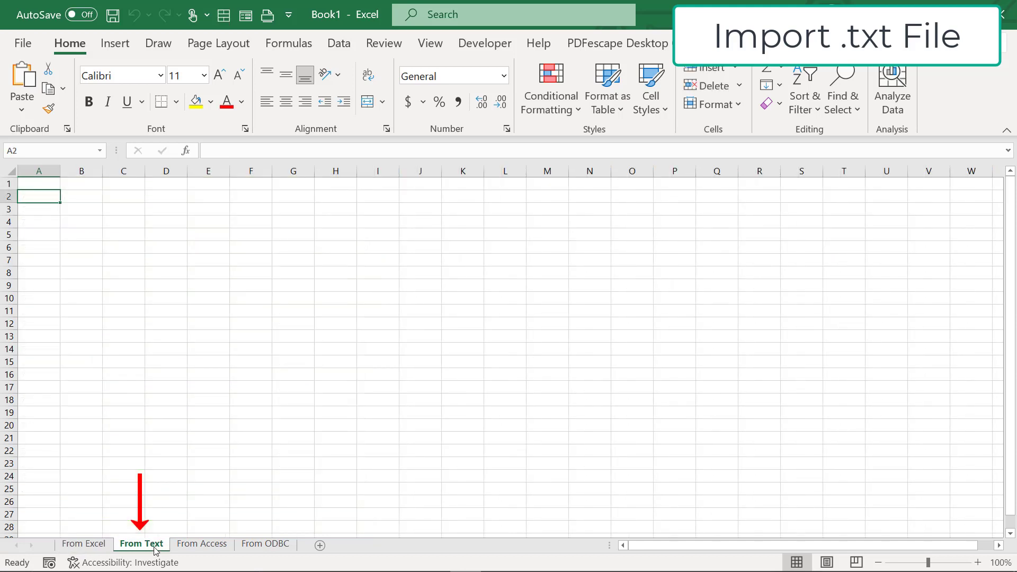
left_click(339, 43)
left_click(40, 113)
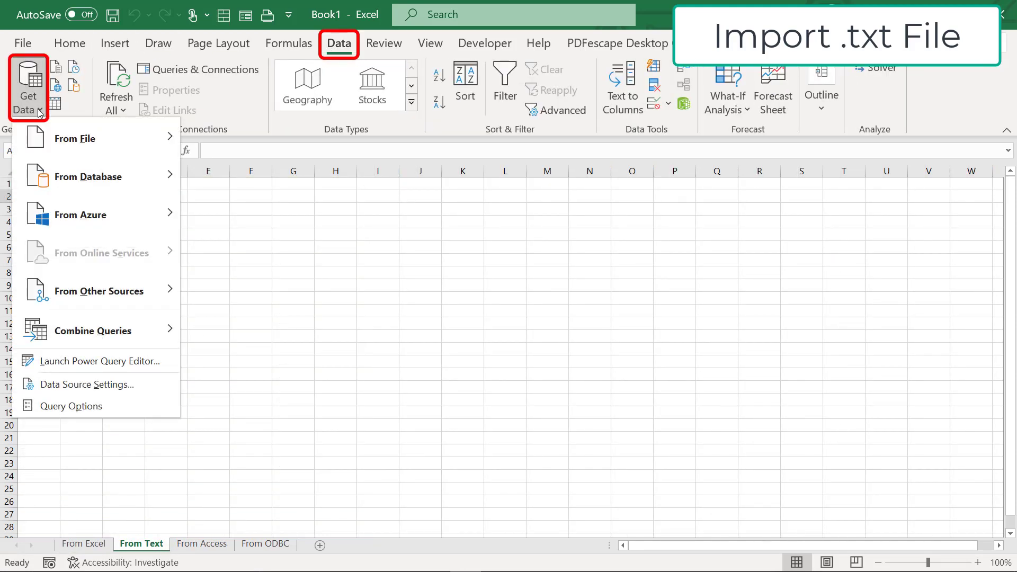
mouse_move(159, 138)
left_click(279, 182)
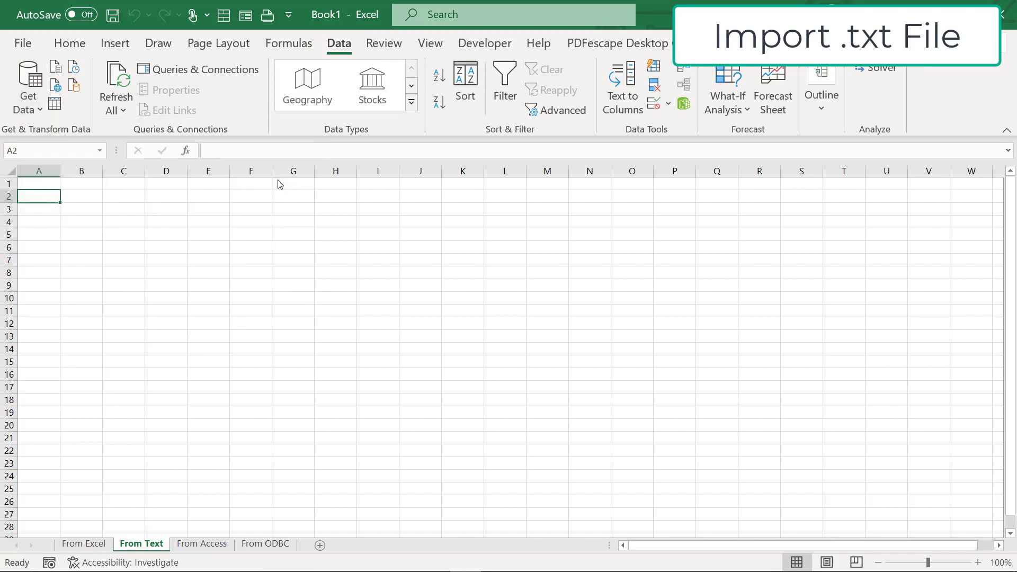
left_click(236, 114)
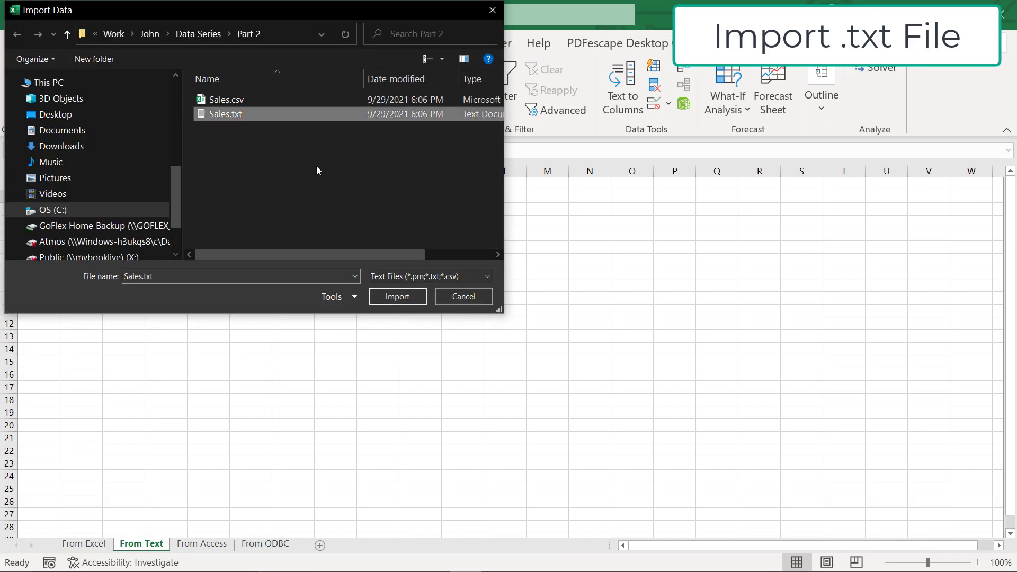
left_click(397, 296)
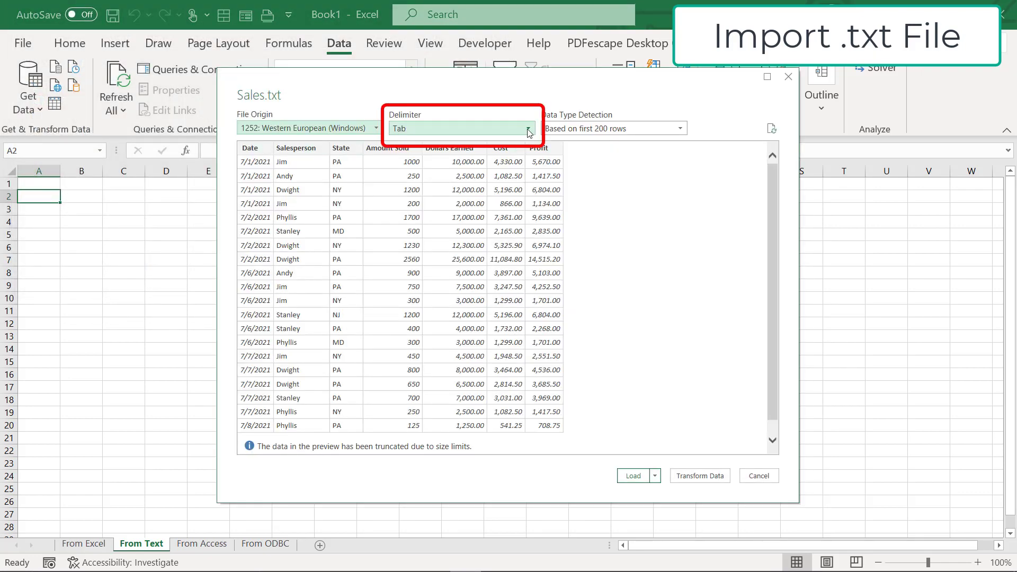
Step: Keep Tab as the delimiter and load the data to the existing worksheet at A1
left_click(530, 133)
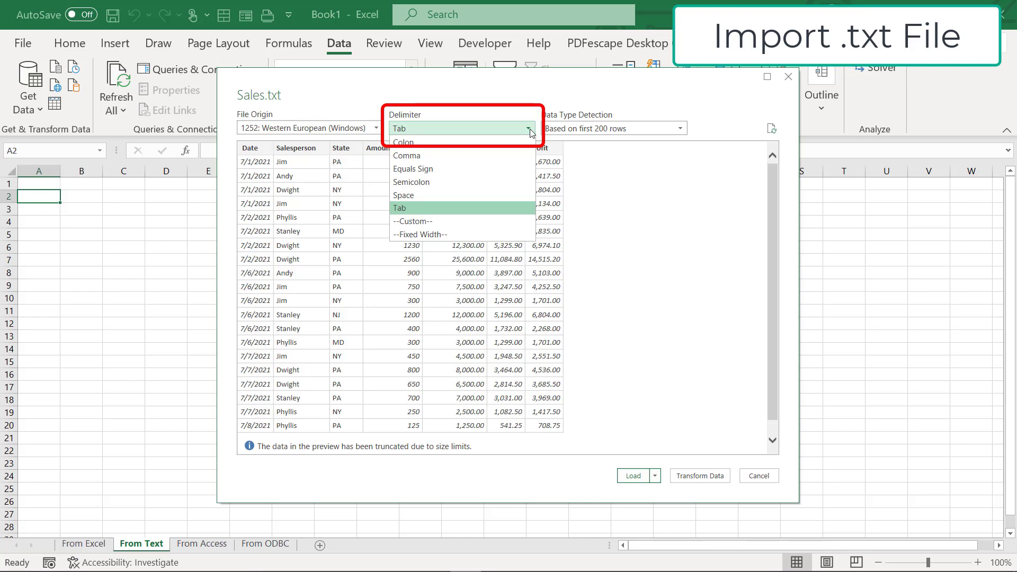
left_click(531, 132)
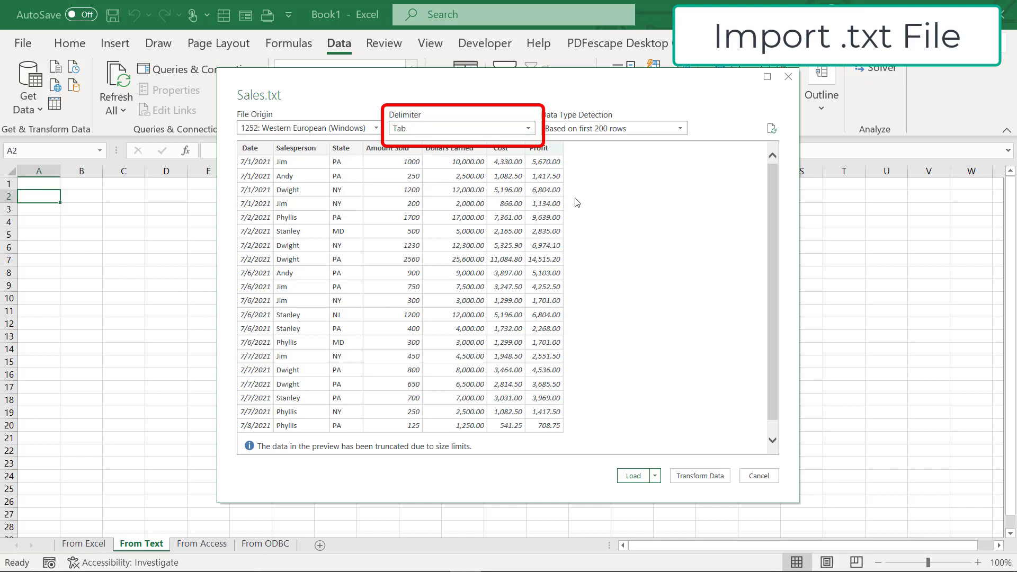
left_click(655, 476)
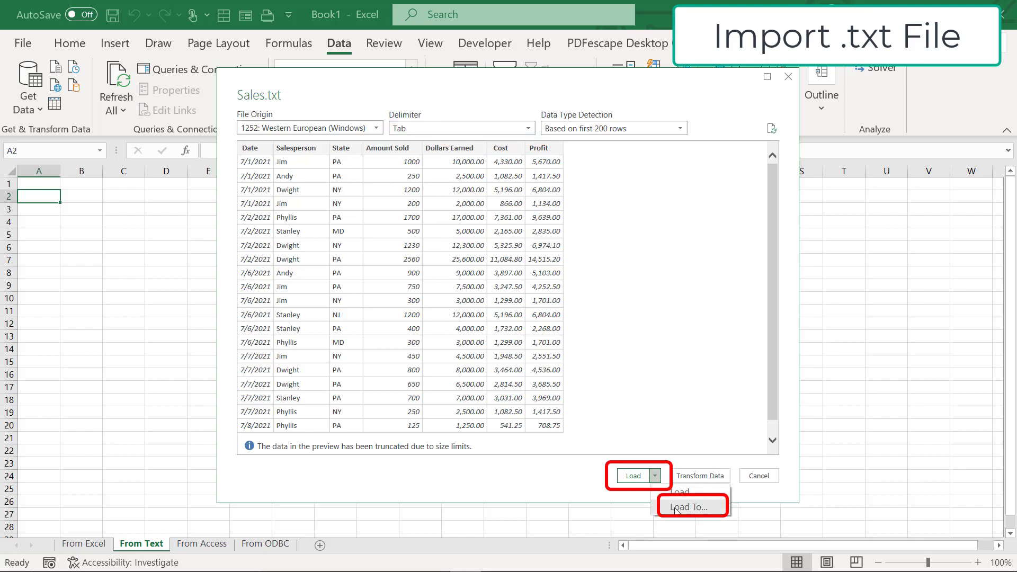
left_click(684, 507)
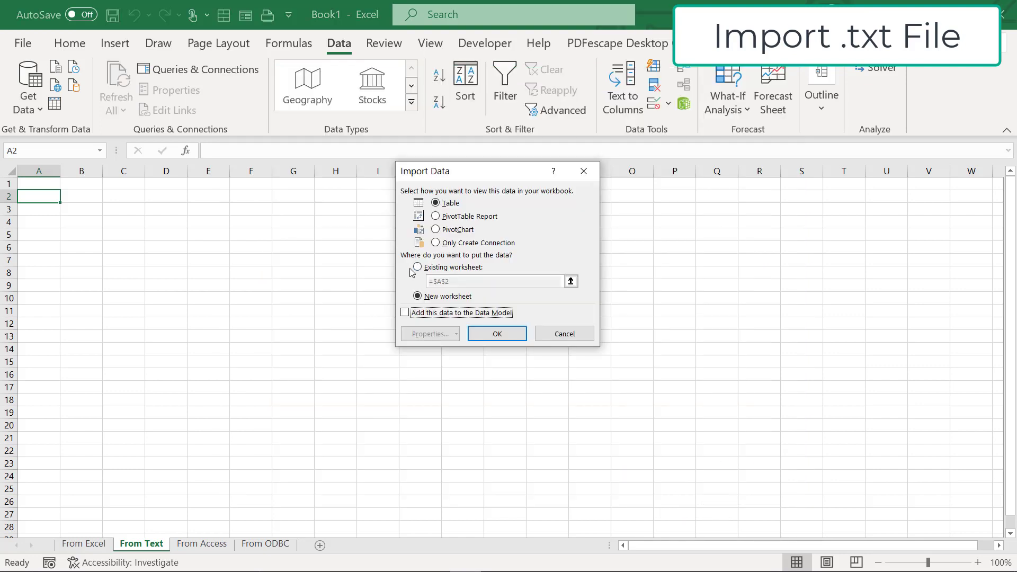
left_click(418, 267)
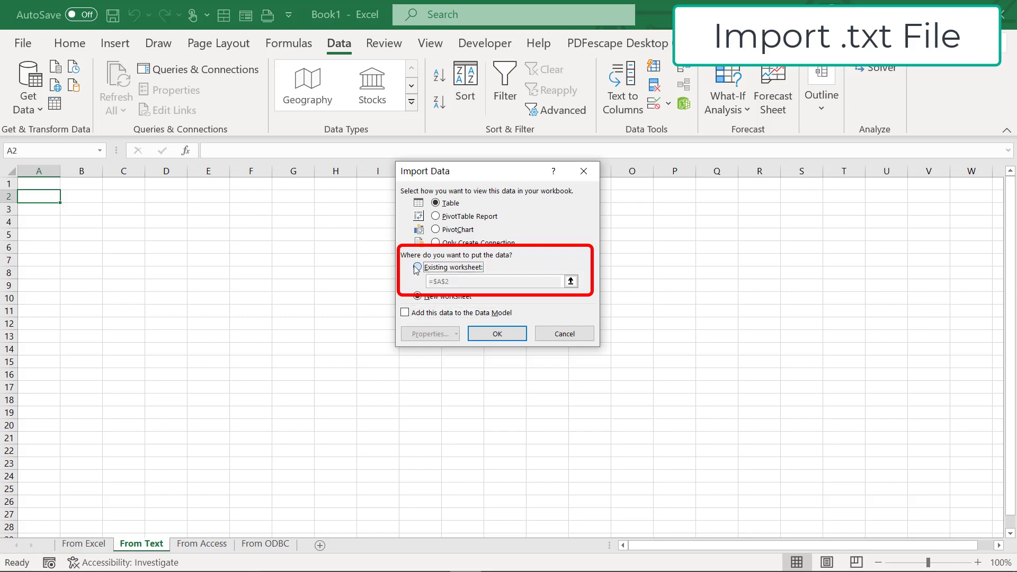
left_click(570, 281)
left_click(37, 184)
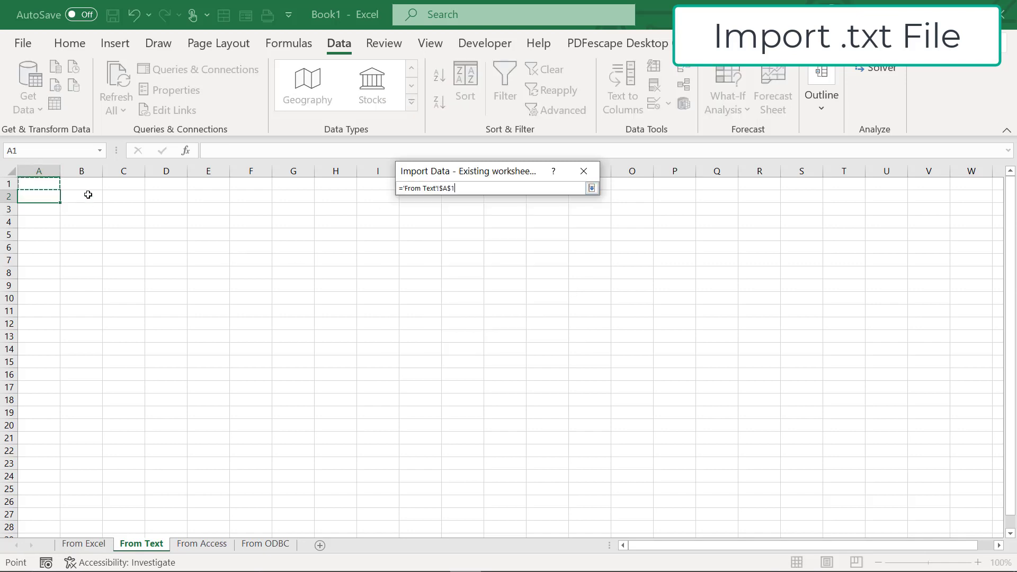
left_click(592, 188)
left_click(511, 333)
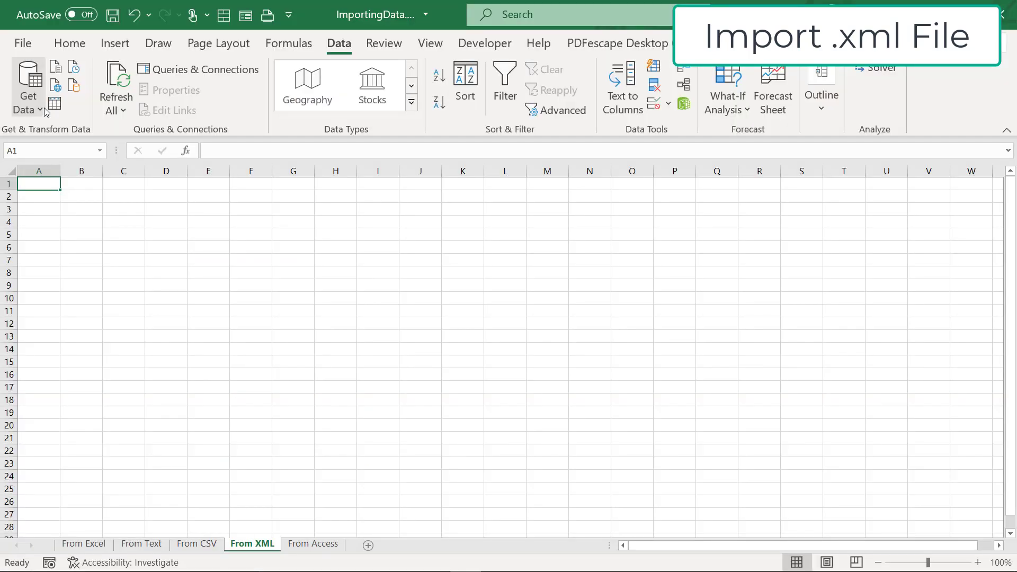
Step: Import Books.xml and load its book table into the existing worksheet at $A$1
left_click(28, 88)
mouse_move(71, 142)
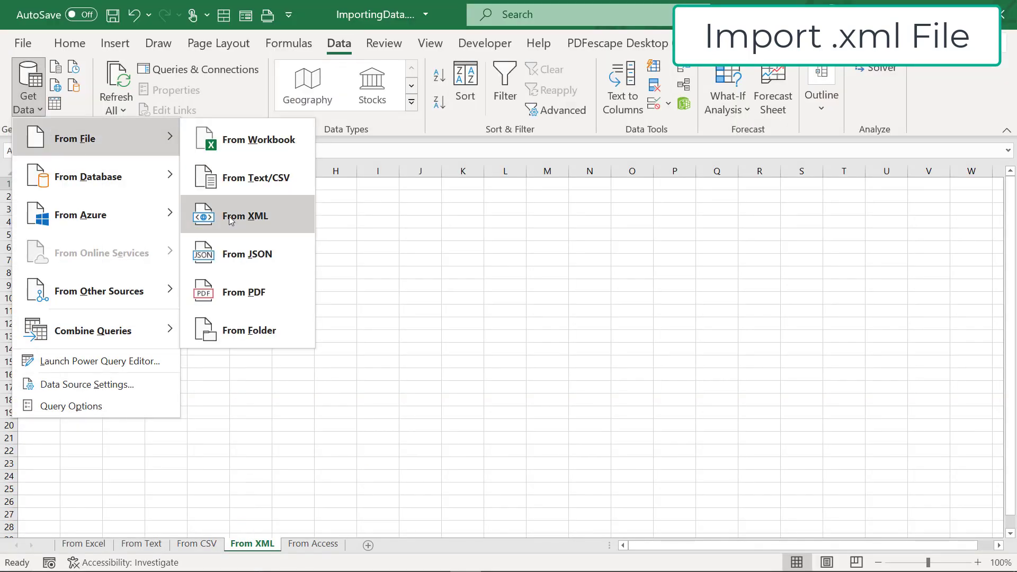
left_click(245, 216)
left_click(234, 100)
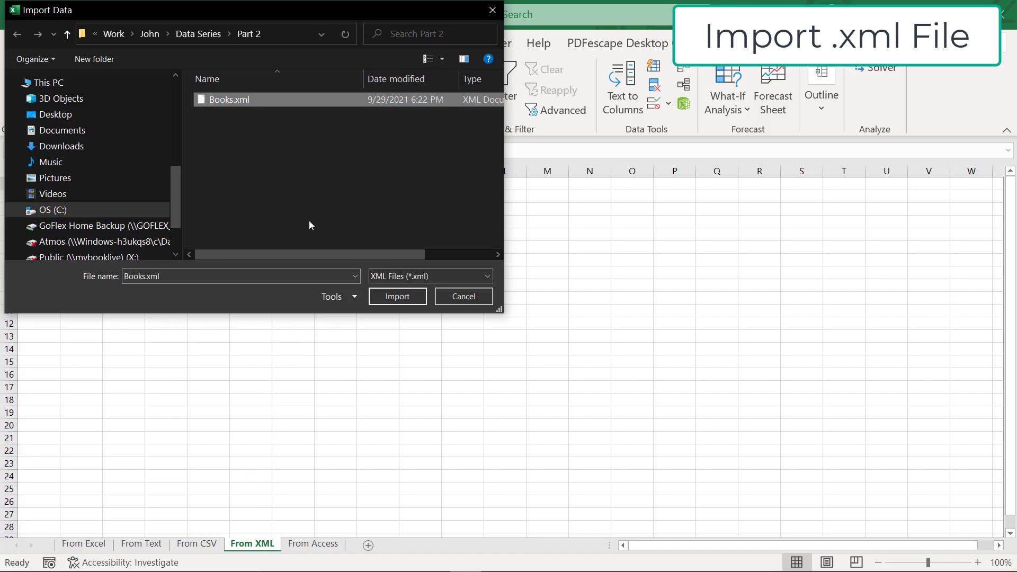
left_click(397, 296)
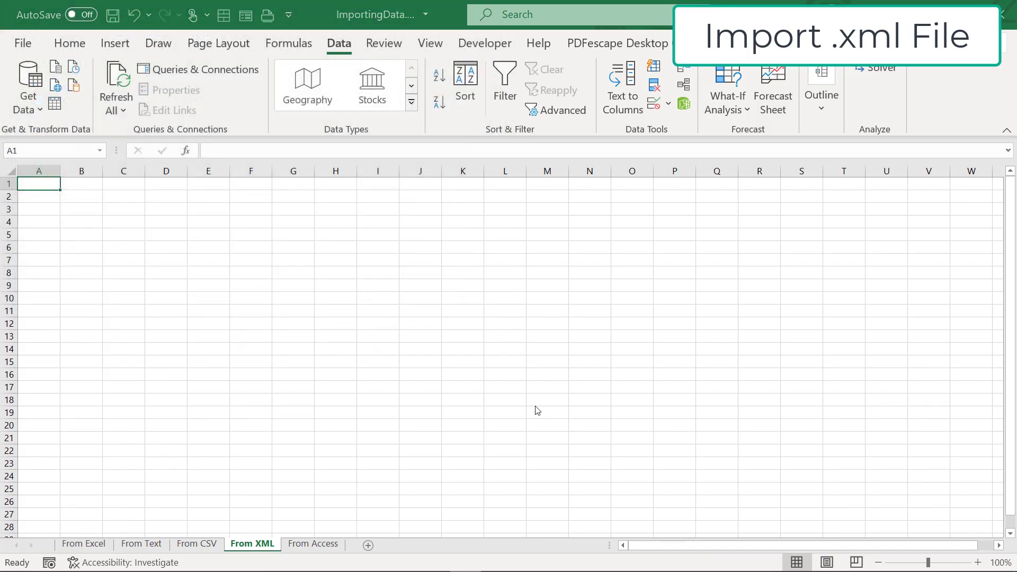
left_click(280, 181)
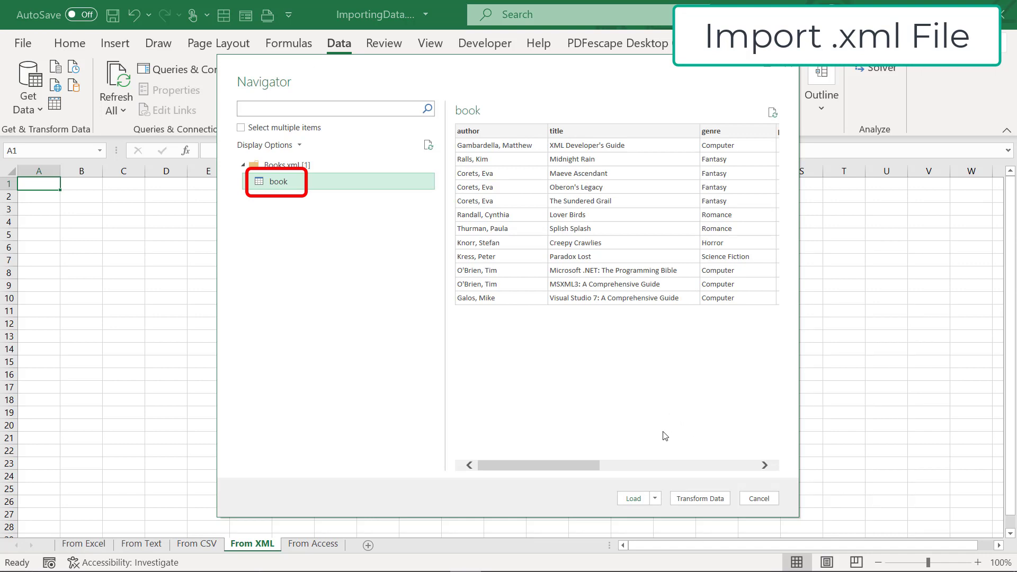
left_click(655, 498)
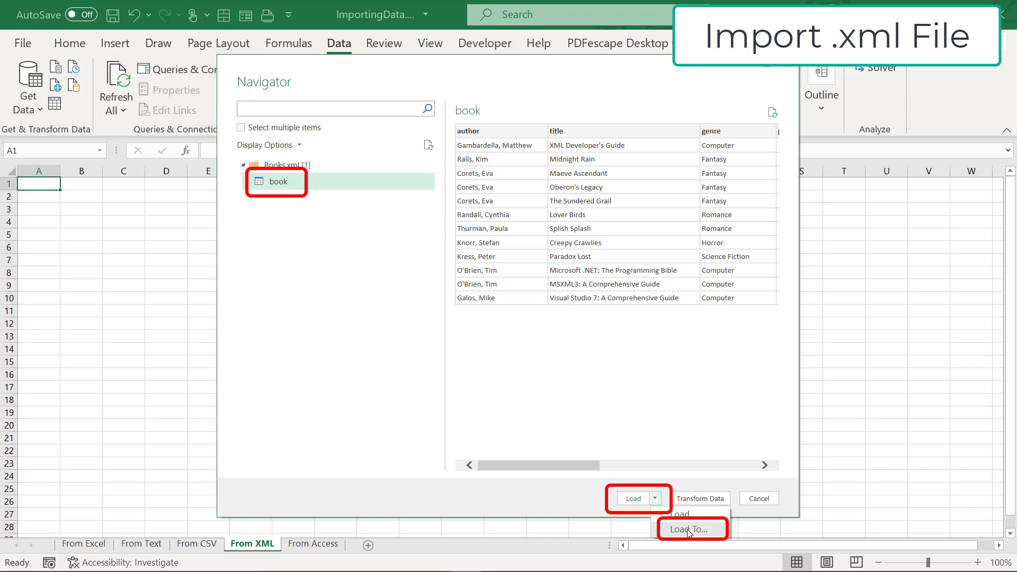
left_click(689, 532)
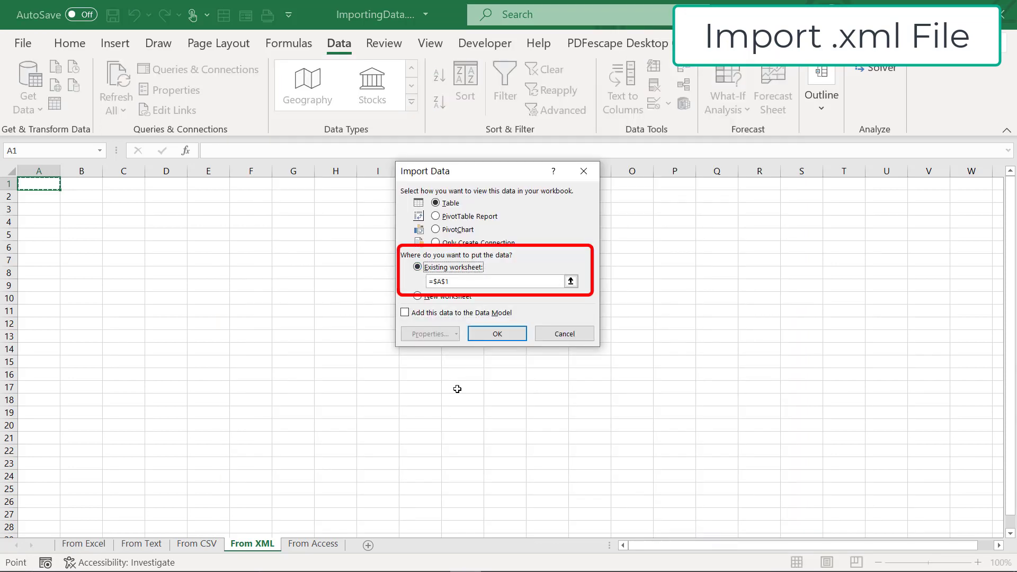
left_click(490, 335)
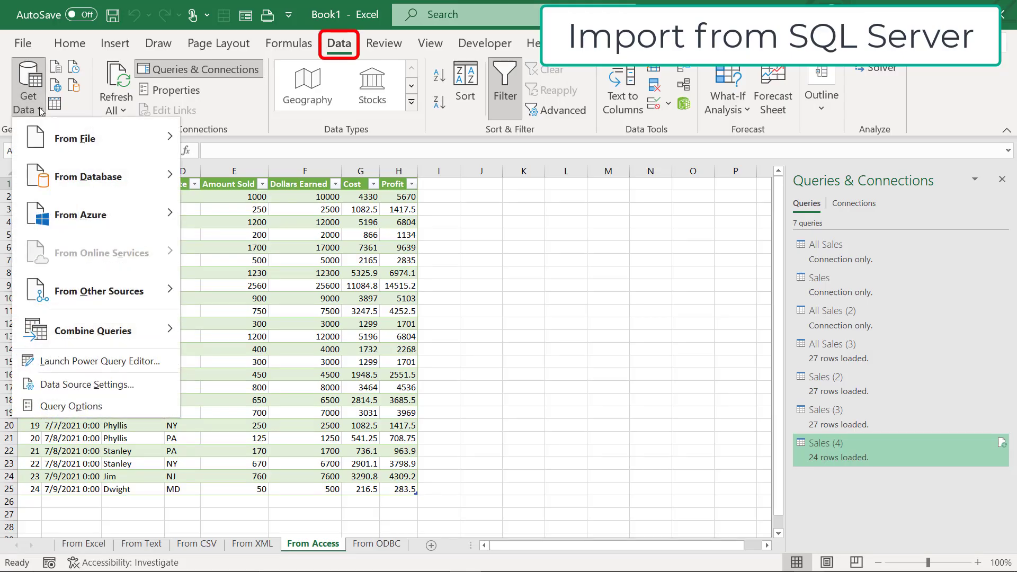
Step: Open the From SQL Server Database dialog and put the cursor in the Server box
mouse_move(45, 178)
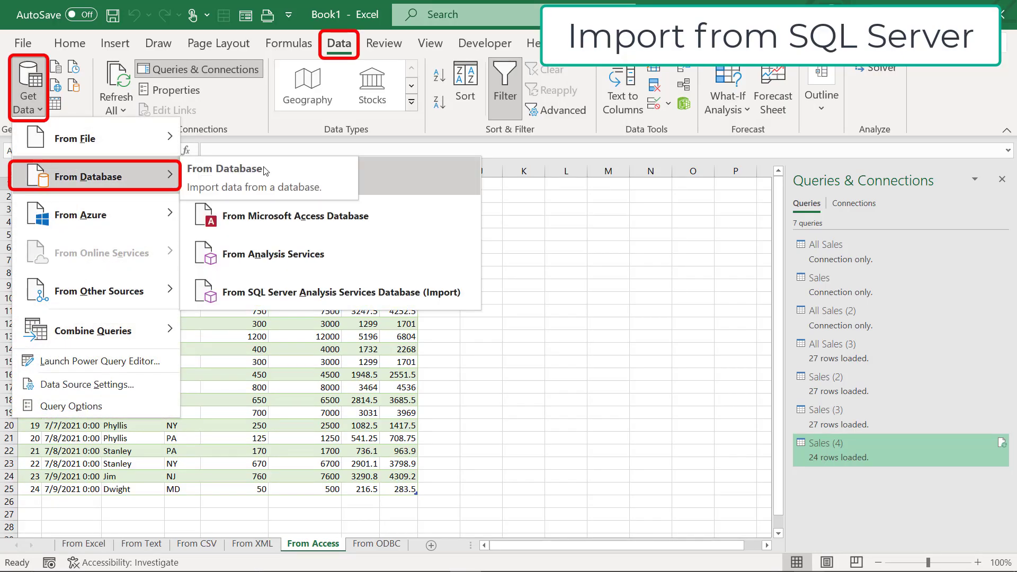
left_click(377, 181)
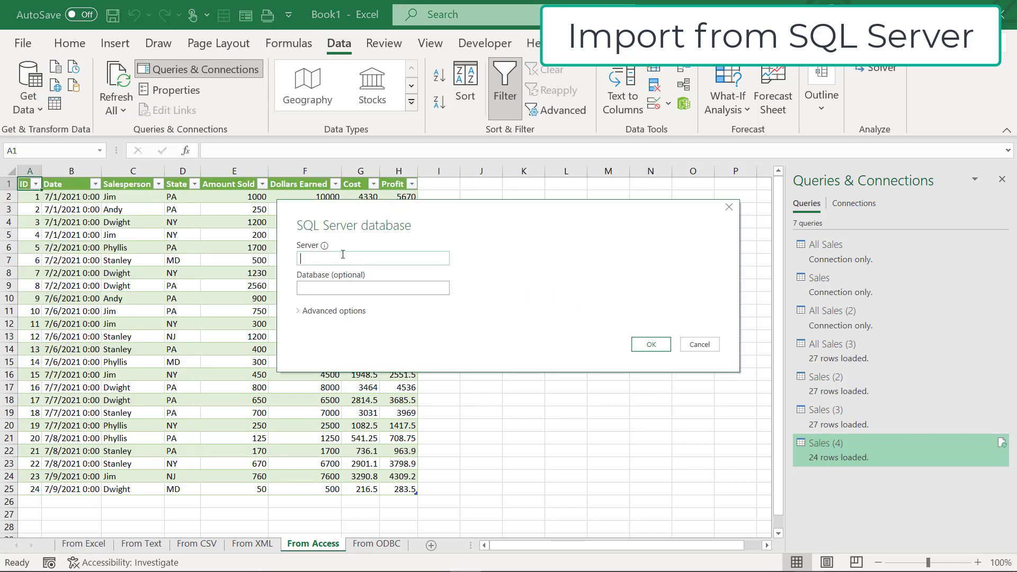
left_click(311, 258)
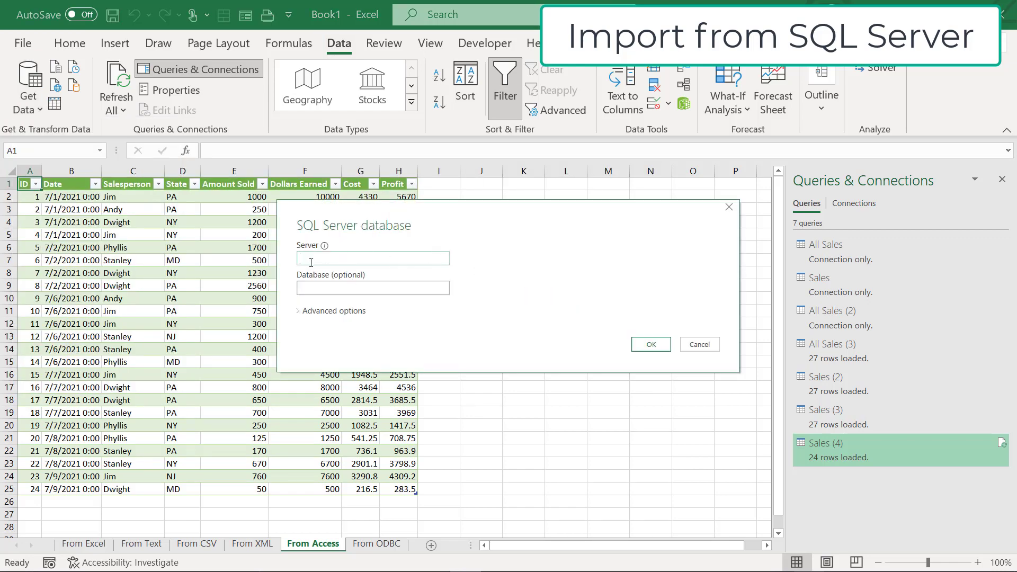